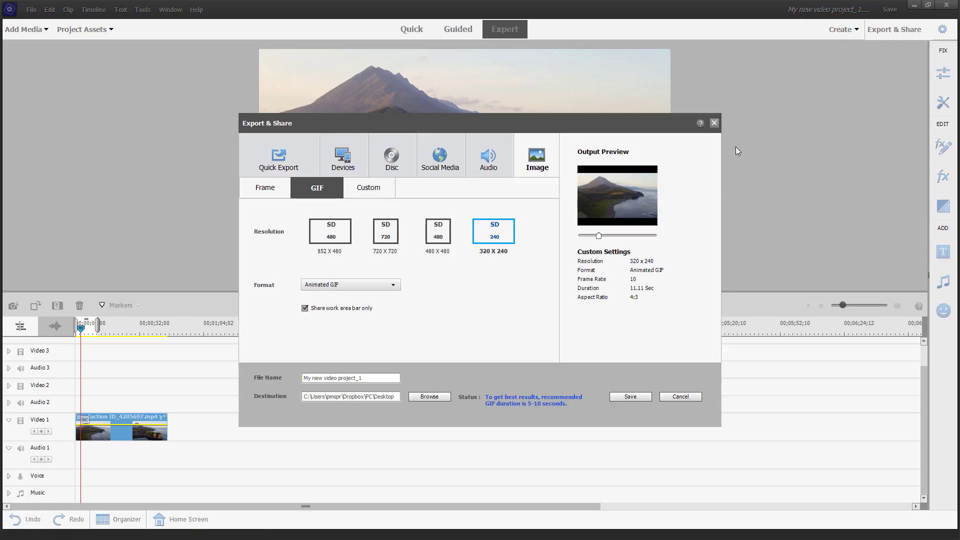
Step through the Social Media, Audio and Image export categories, ending on Devices' 4K MP4 presets.
click(458, 168)
click(477, 159)
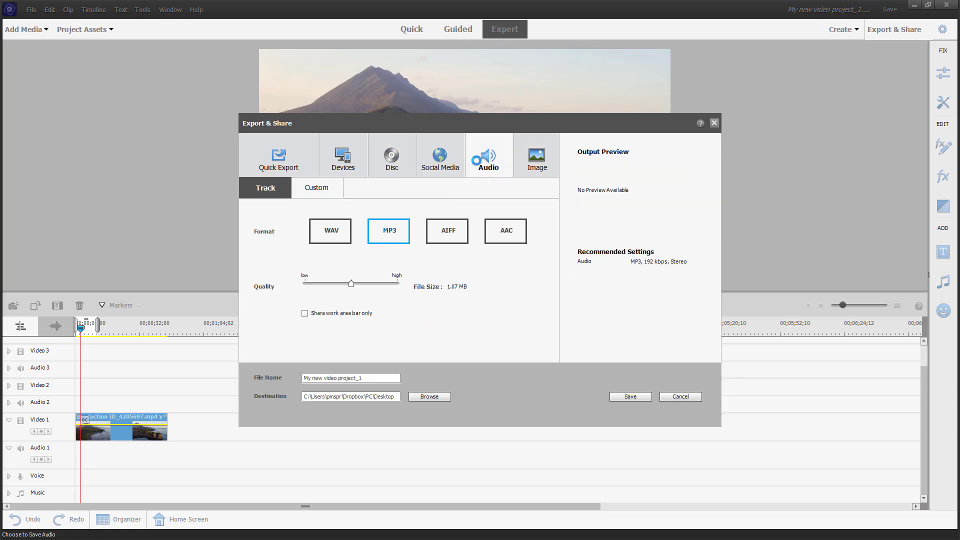
click(537, 159)
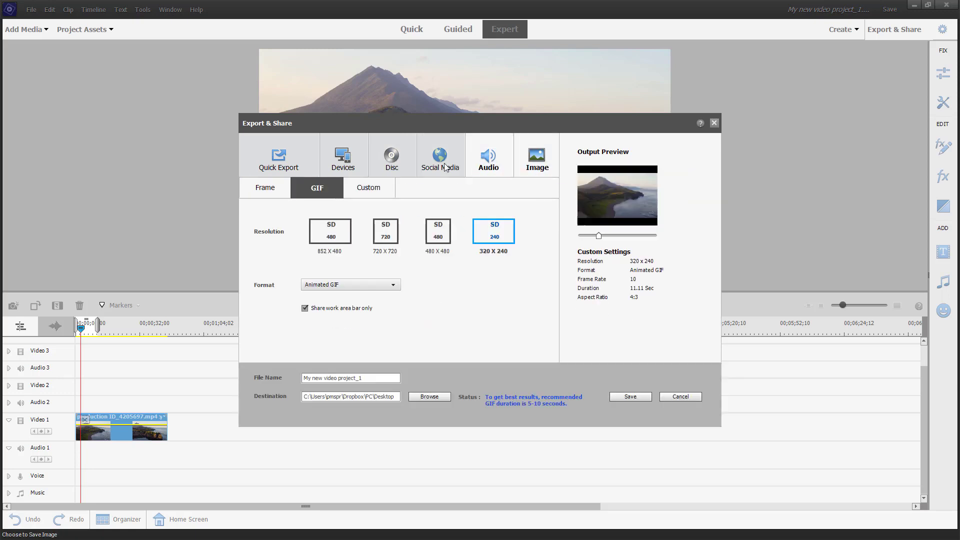
click(335, 161)
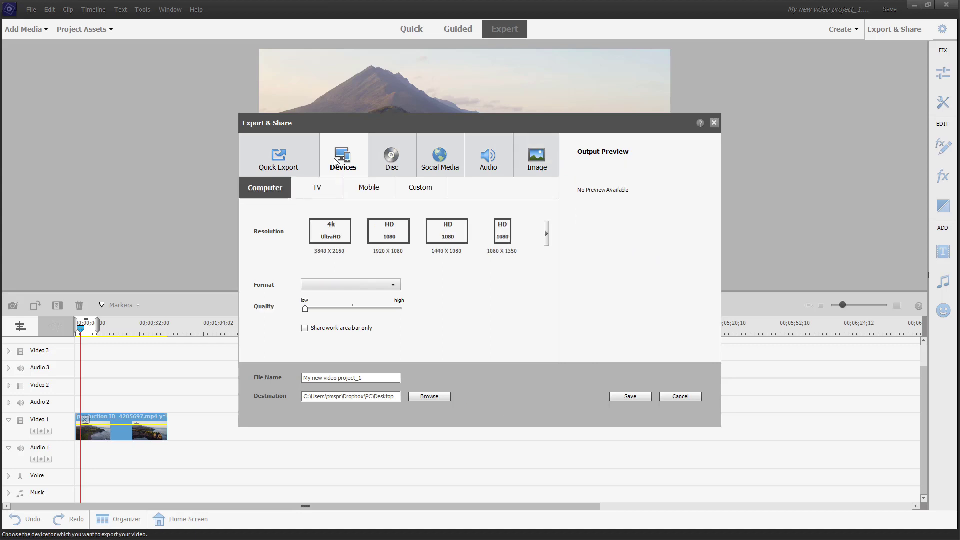
Open Advanced Settings for a new Custom device preset and expand the Format list.
click(403, 189)
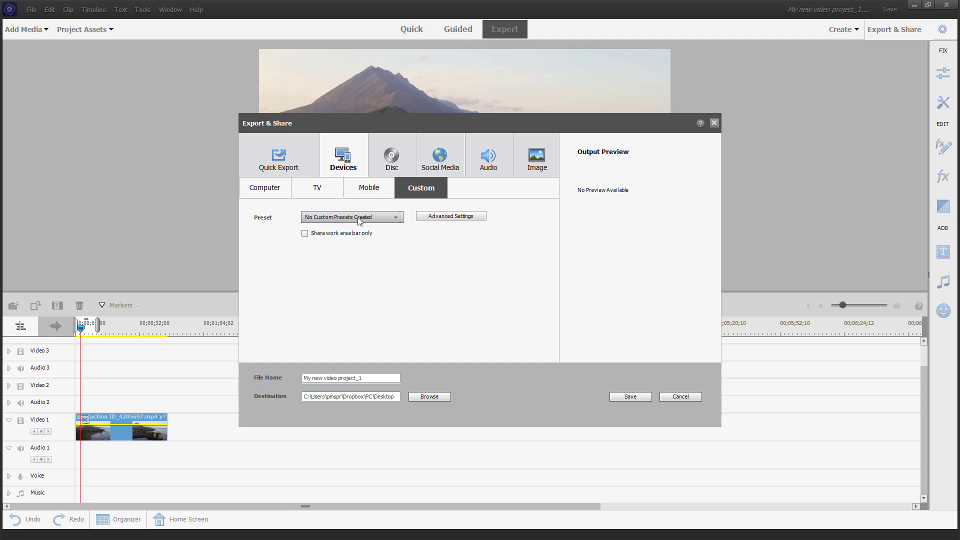
click(460, 218)
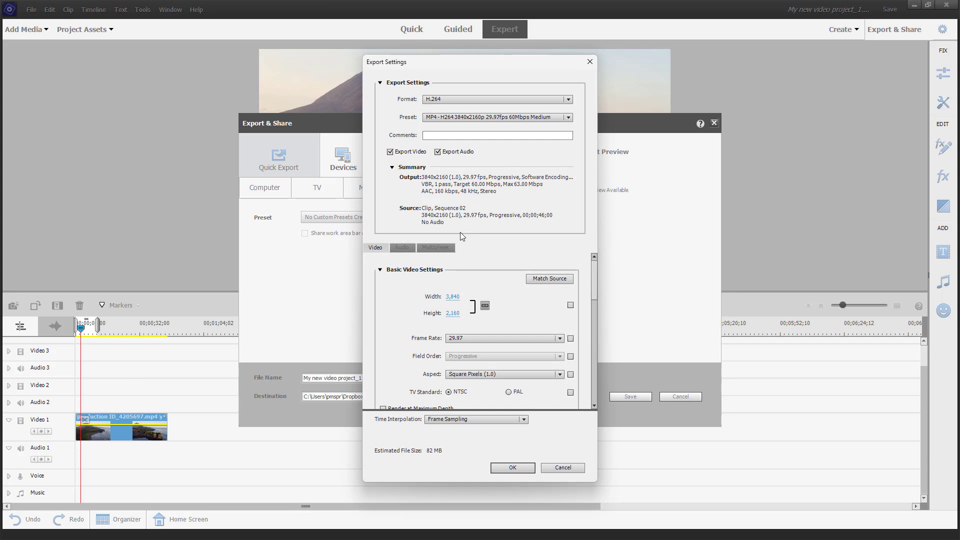
click(451, 100)
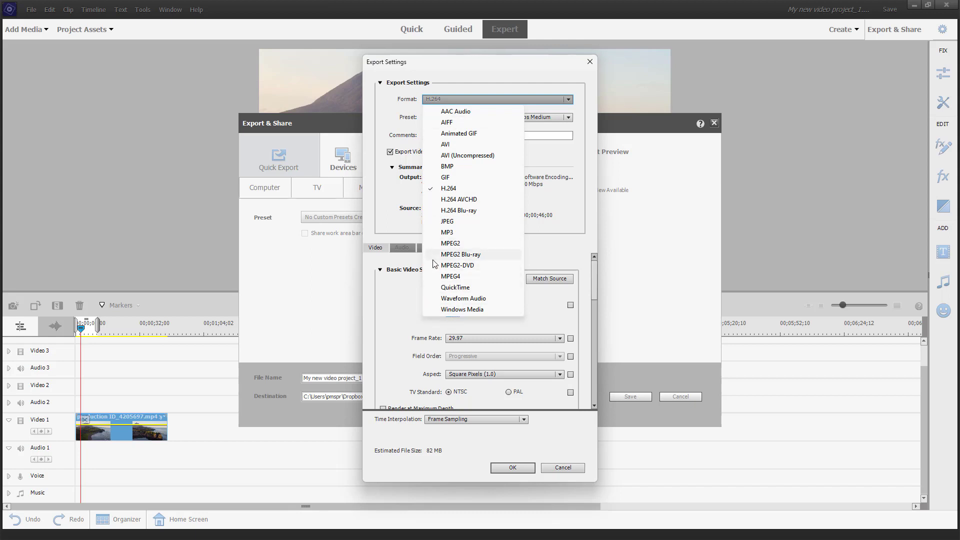
Set the format to AVI with a Custom preset and the Intel IYUV codec.
click(450, 145)
click(452, 117)
click(450, 131)
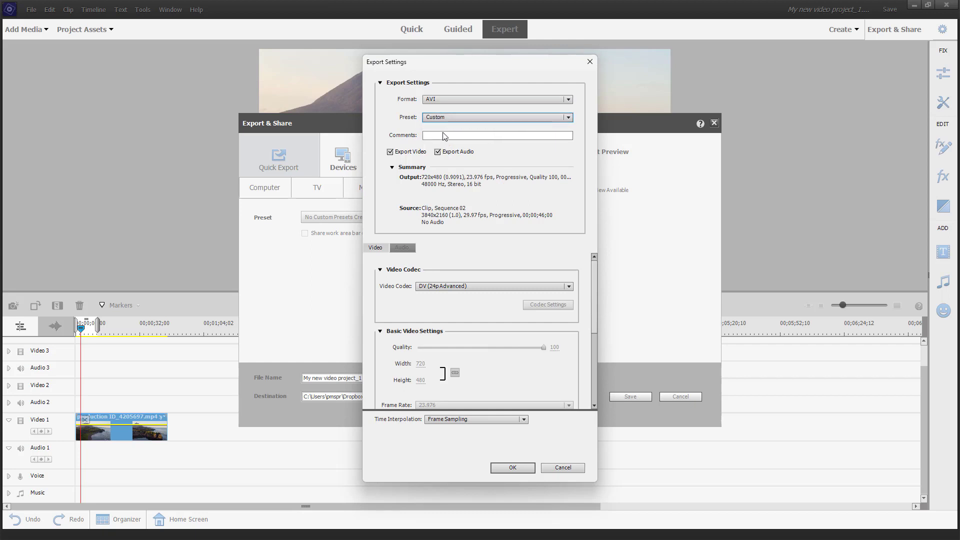
click(458, 288)
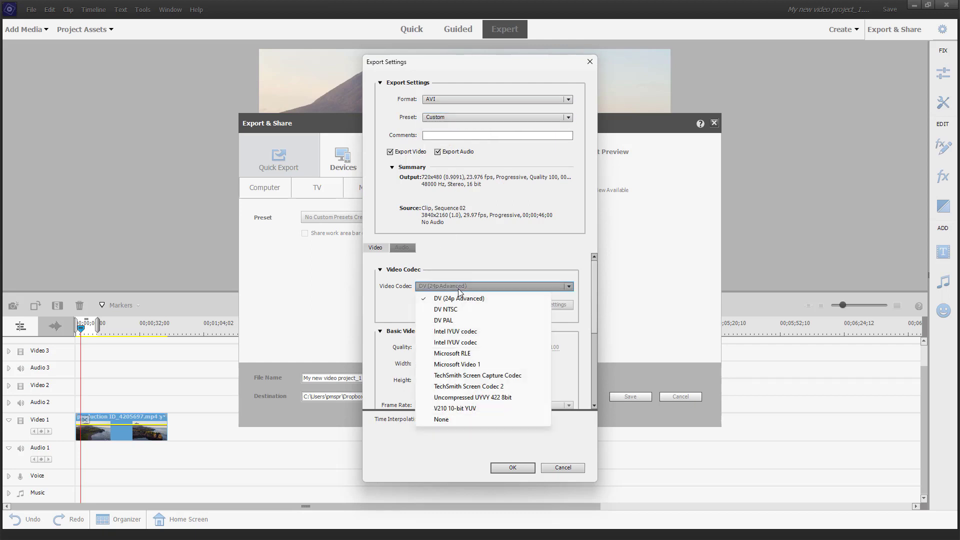
click(455, 335)
Set the frame rate to 60 fps and keep Progressive field order.
scroll(461, 351, down, 3)
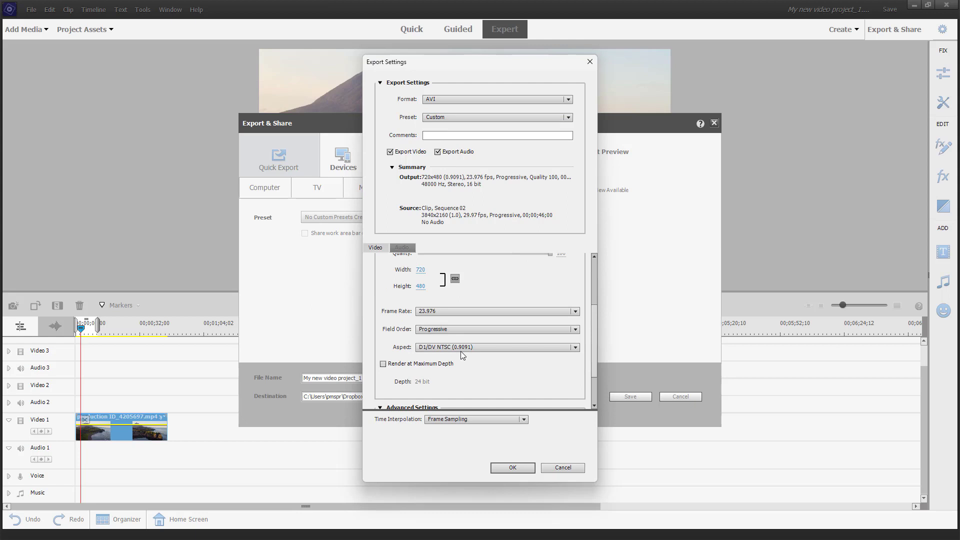
click(446, 312)
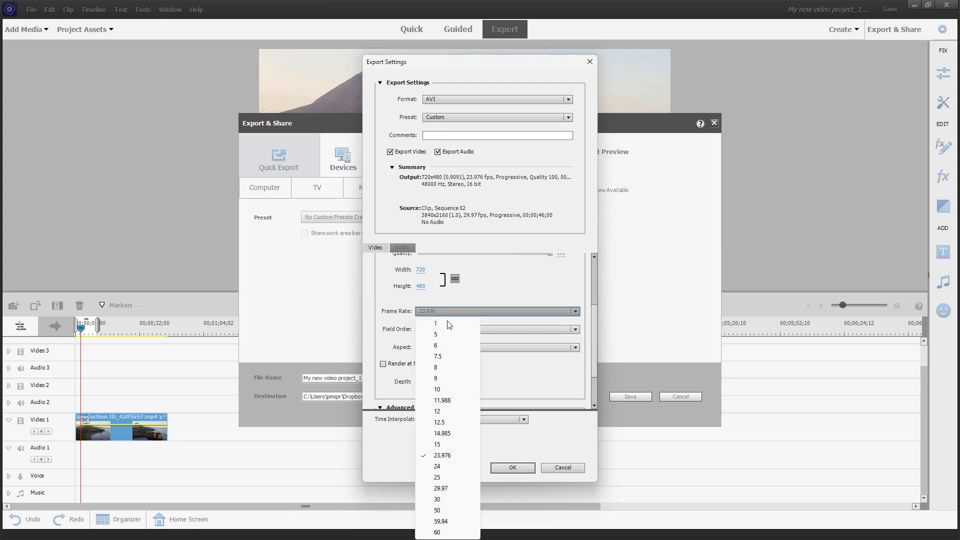
click(438, 532)
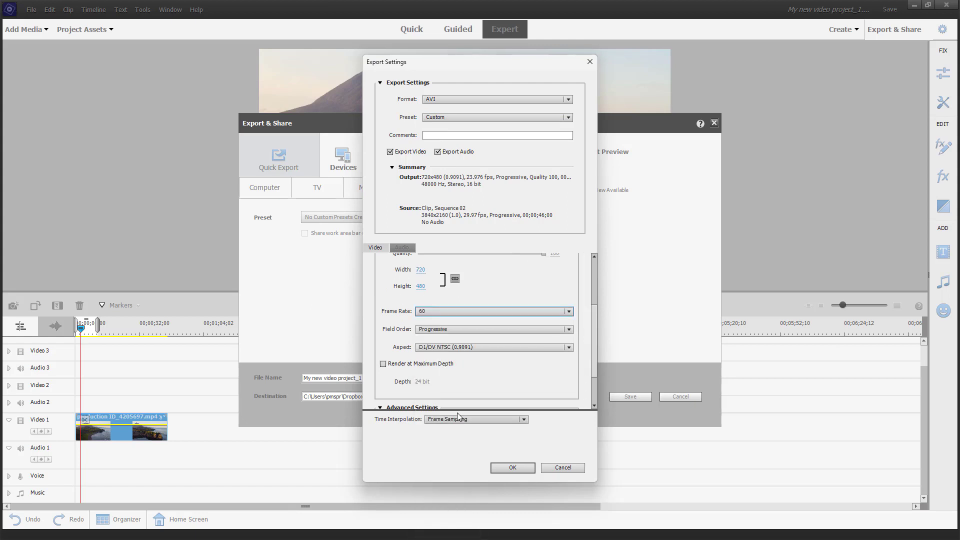
click(453, 329)
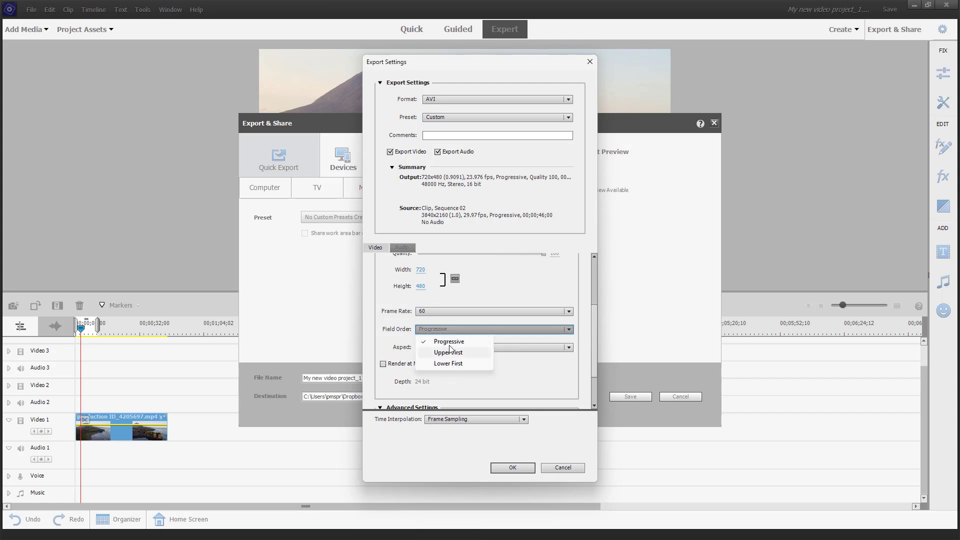
click(480, 303)
scroll(480, 303, down, 1)
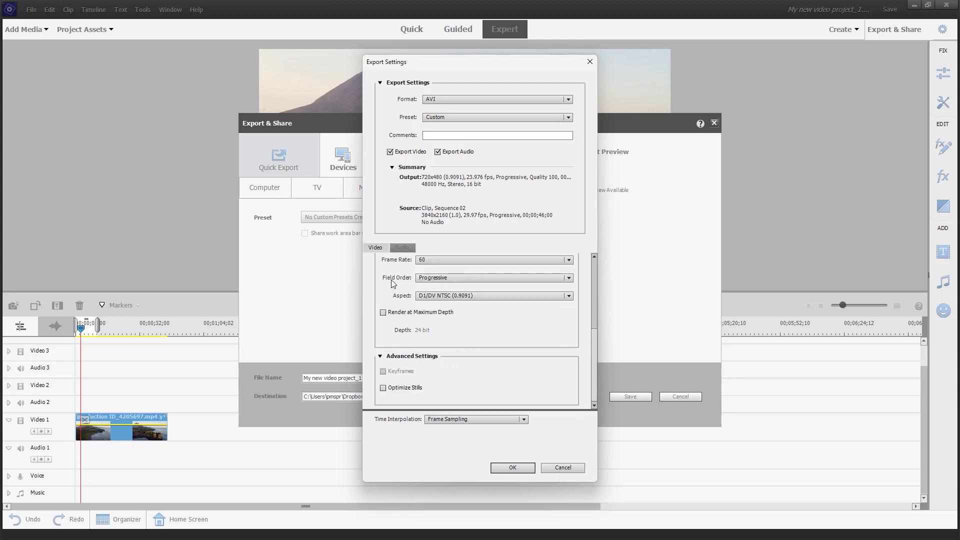
click(402, 248)
Set audio to 88200 Hz, 5.1 channels, 32-bit, and name the preset 'Custom Preset AVI'.
click(446, 285)
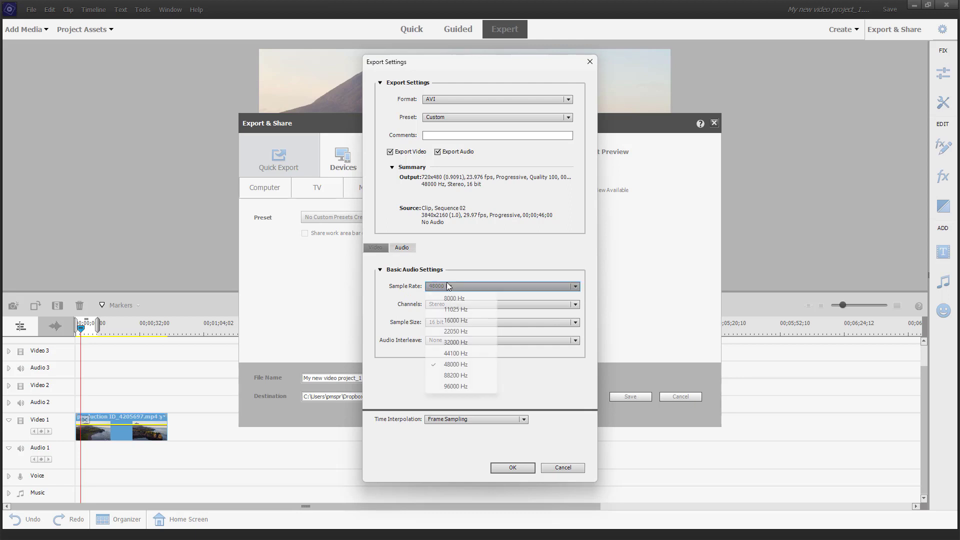
click(443, 376)
click(445, 303)
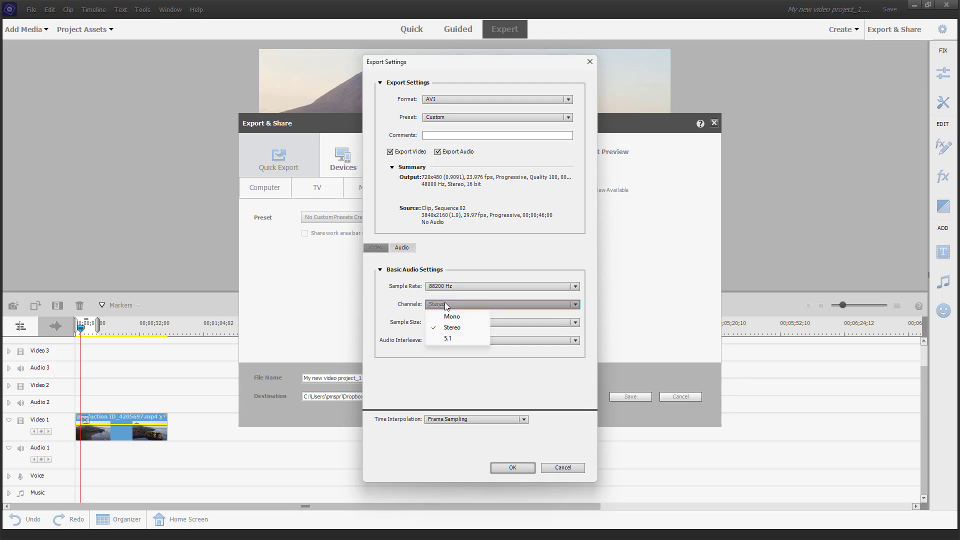
click(456, 339)
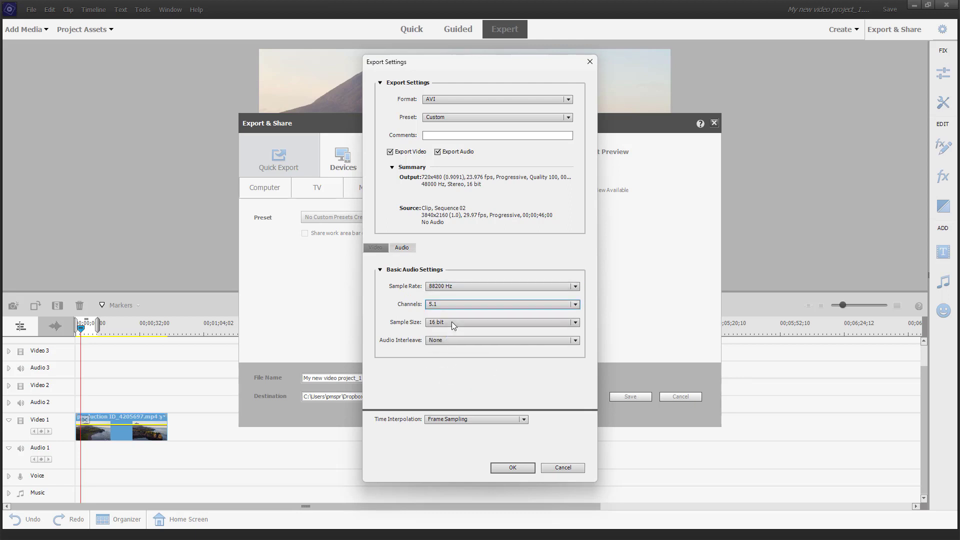
click(446, 323)
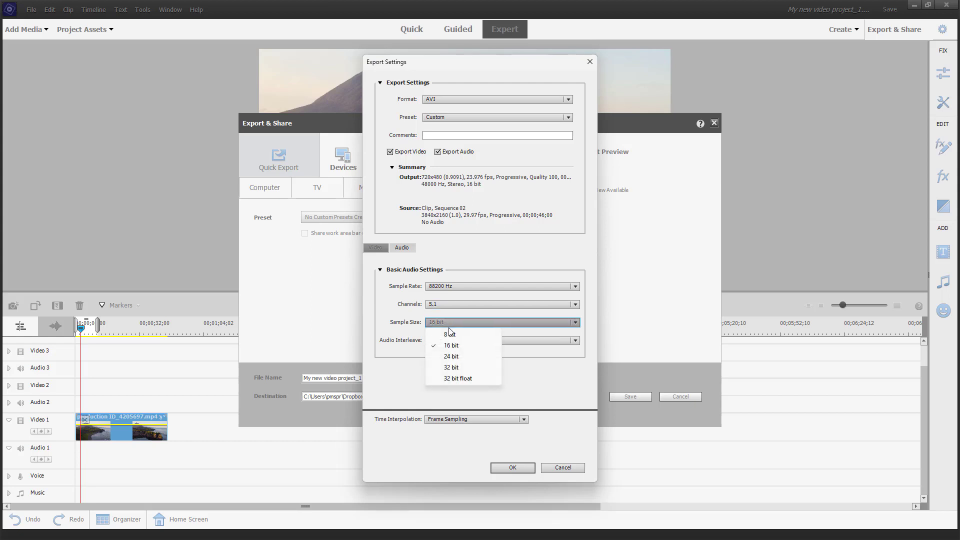
click(456, 369)
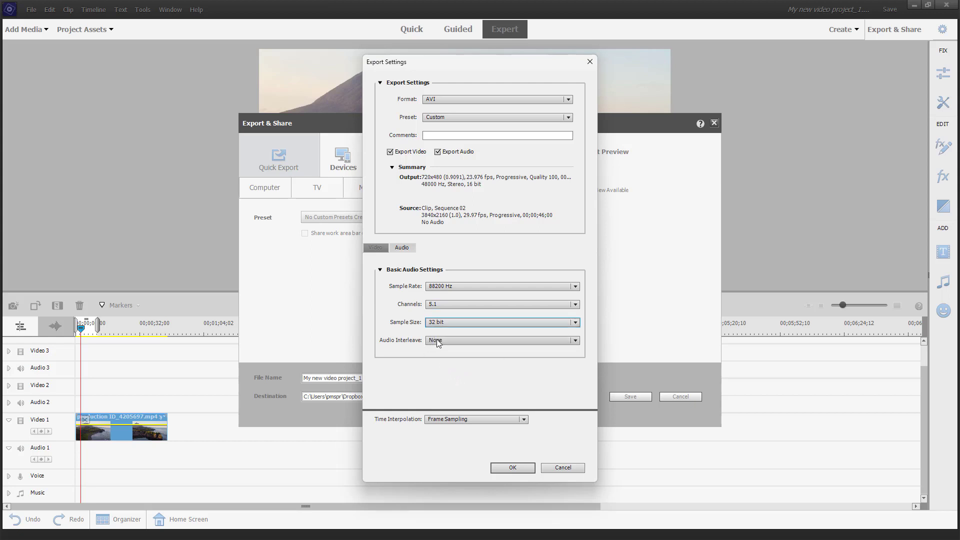
click(505, 468)
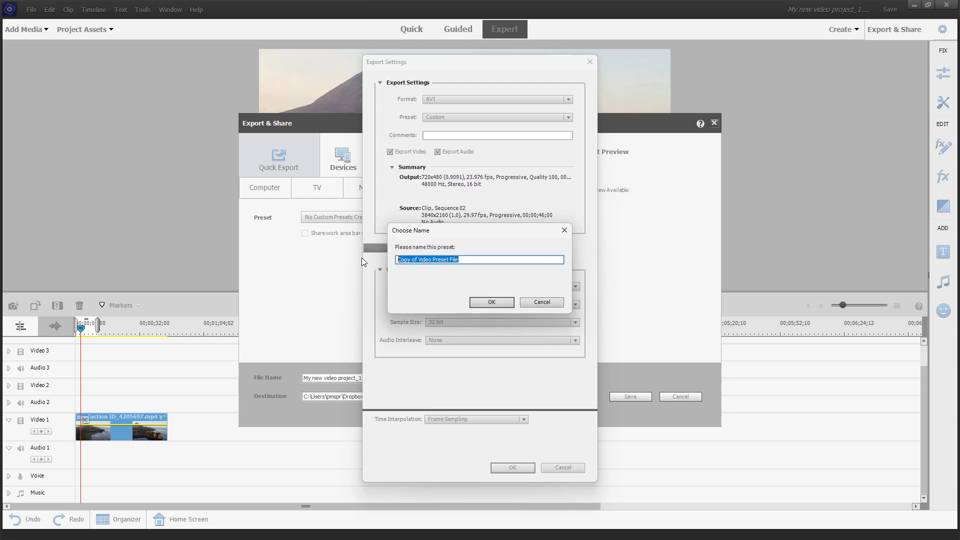
text(Custom Preset AVI)
Save the 'Custom Preset AVI' name and select that preset in the Preset list.
click(485, 302)
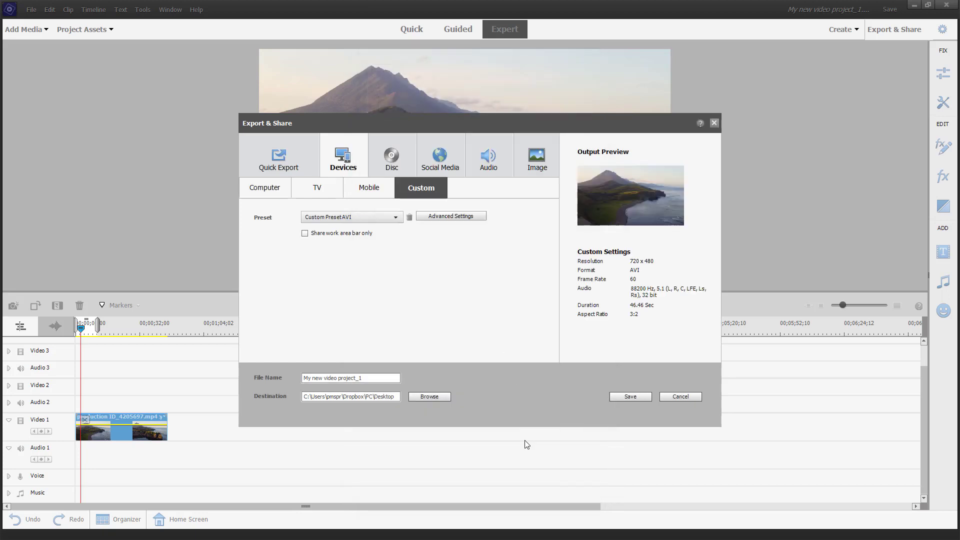
click(345, 217)
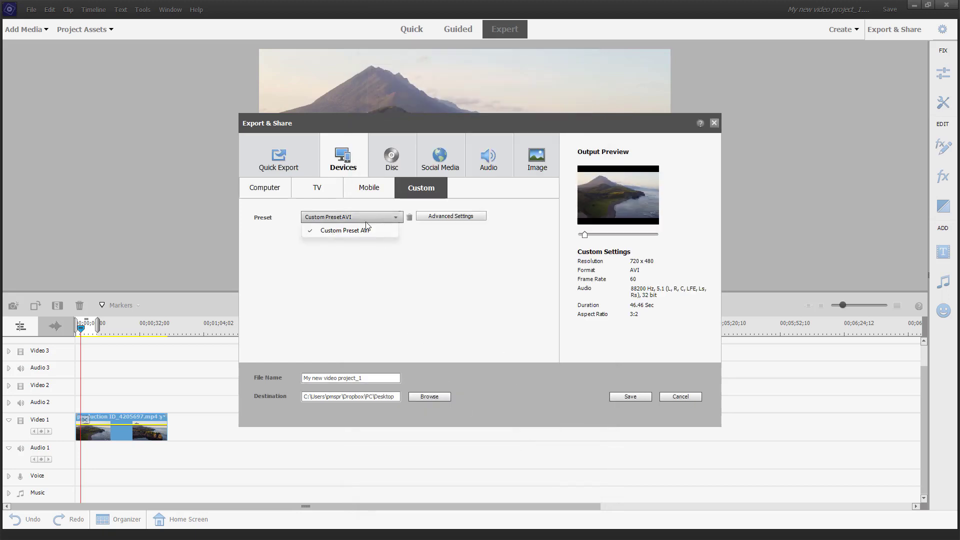
click(342, 233)
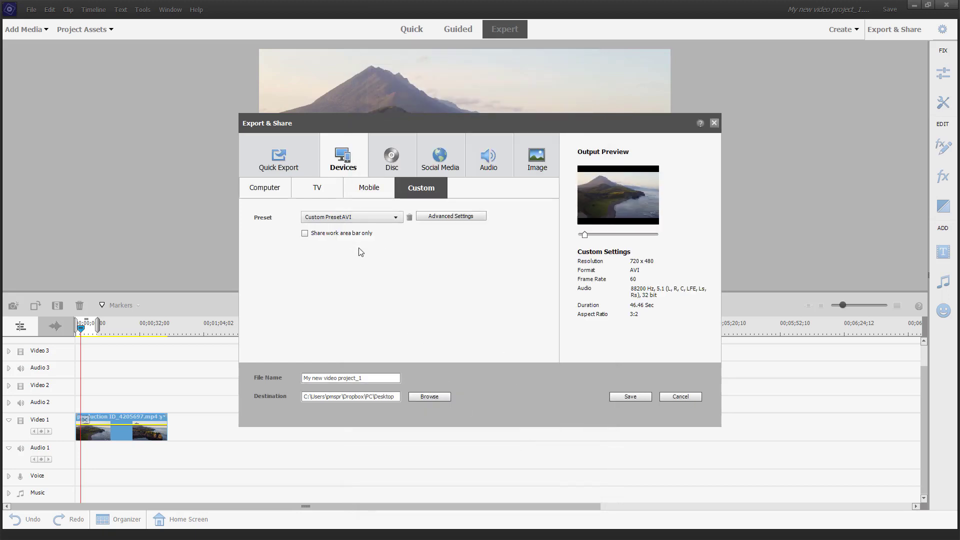
Start a test export without audio using Custom Preset AVI, then cancel it.
click(641, 395)
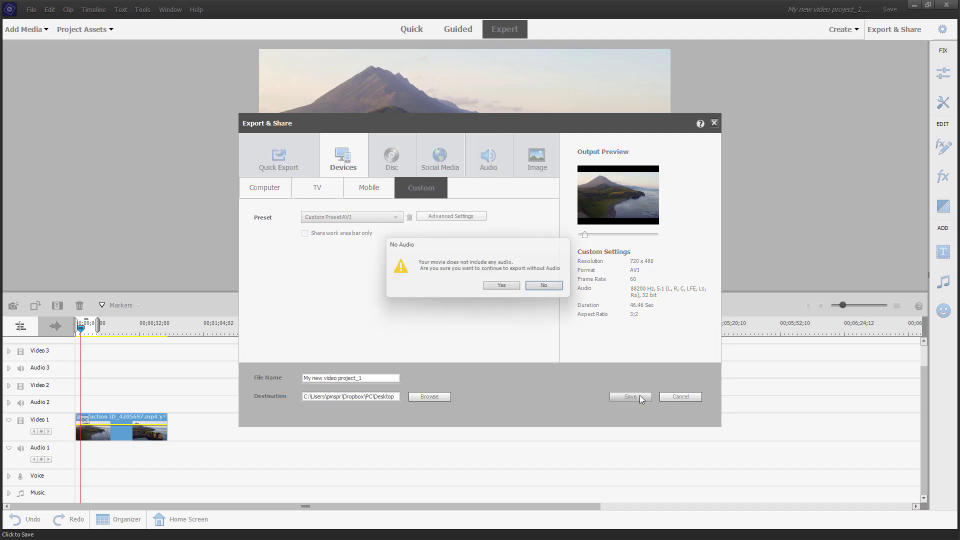
click(492, 287)
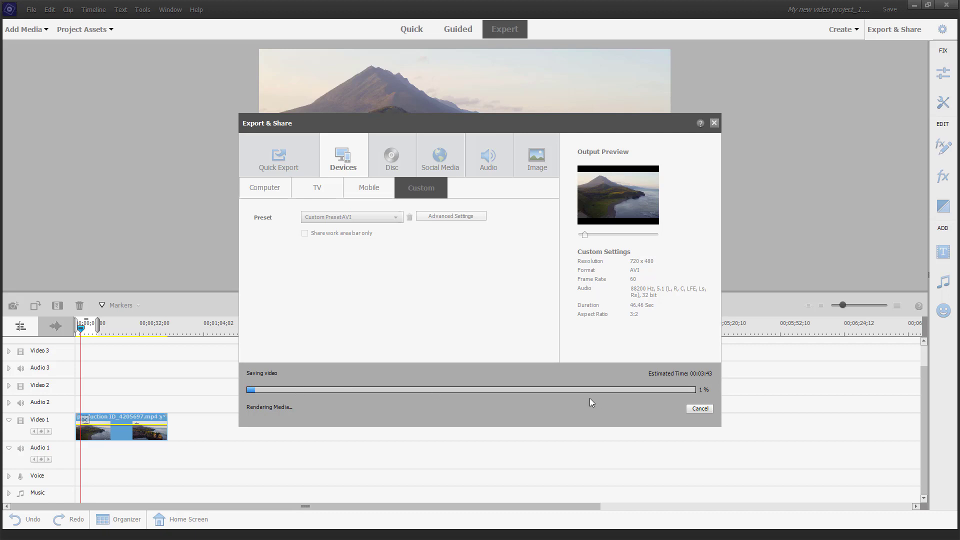
click(709, 410)
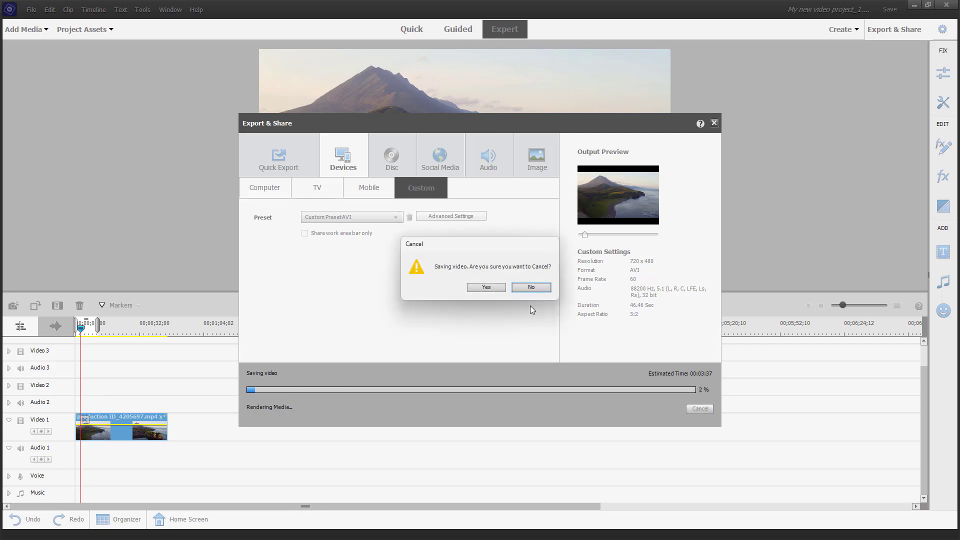
click(482, 288)
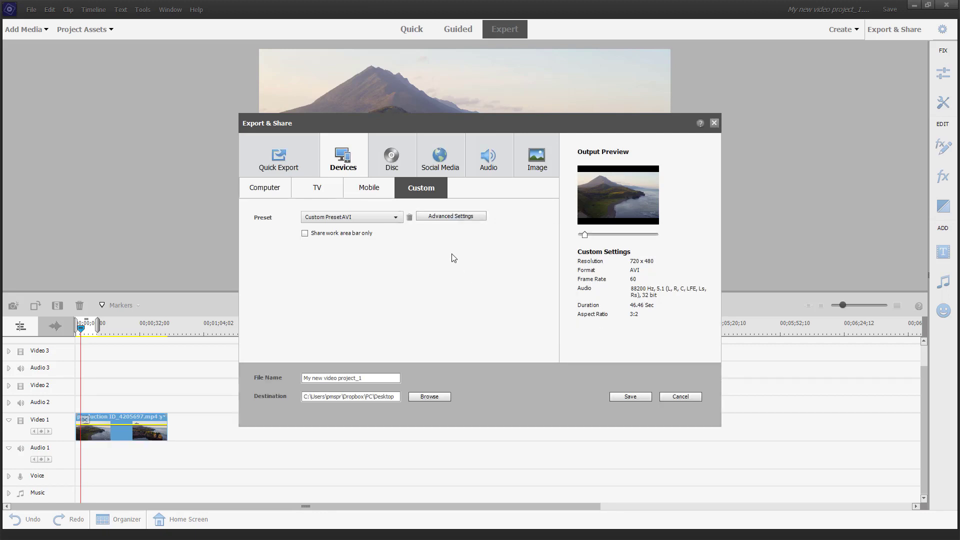
Reopen Advanced Settings and change the export format to H.264.
click(448, 217)
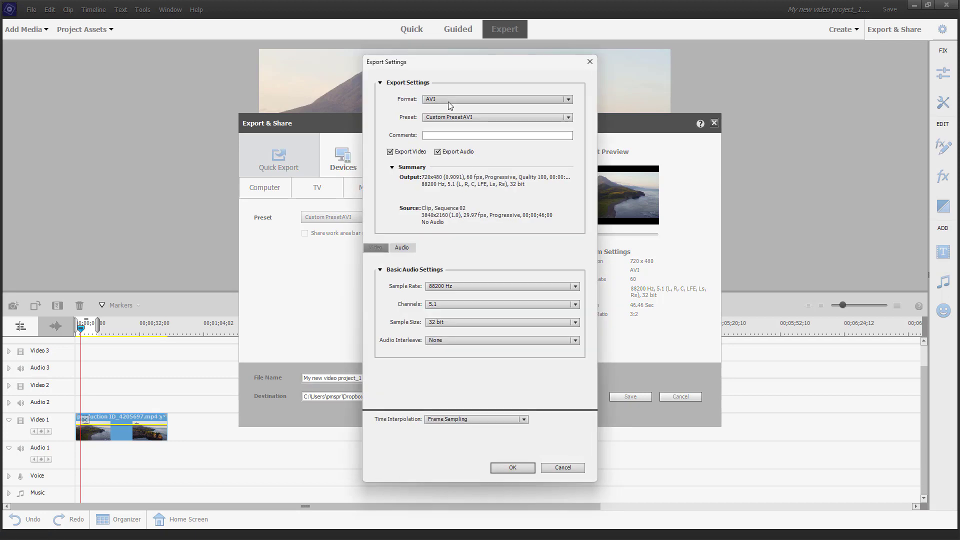
click(448, 101)
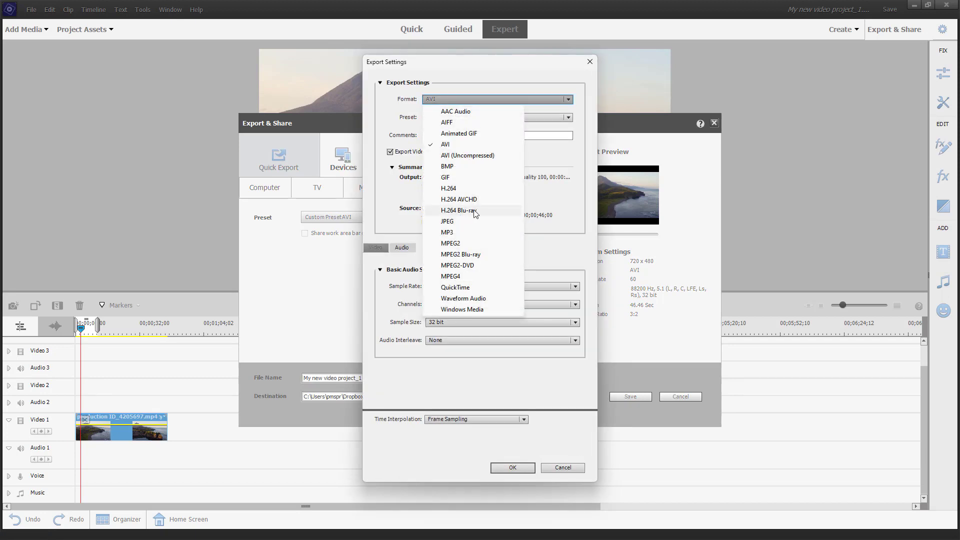
click(466, 190)
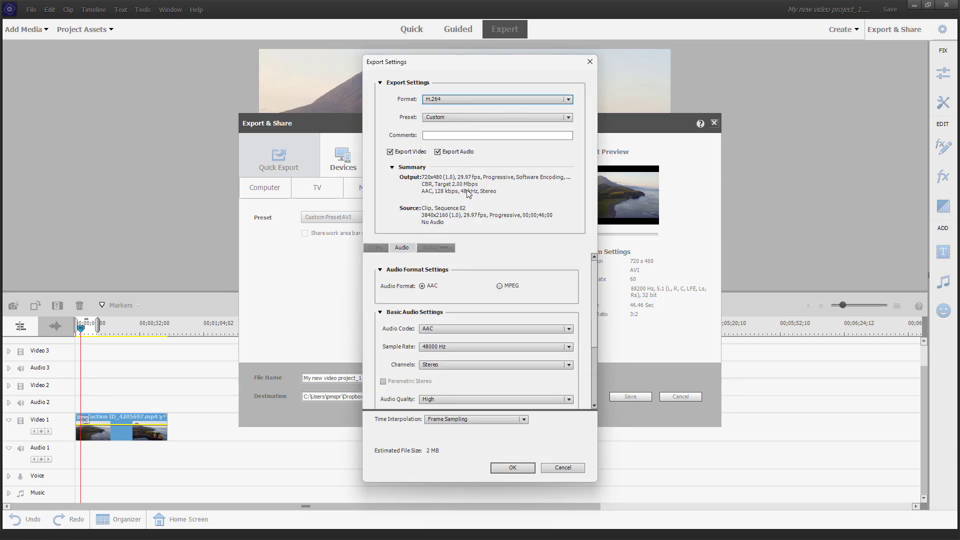
click(465, 116)
click(503, 118)
click(493, 136)
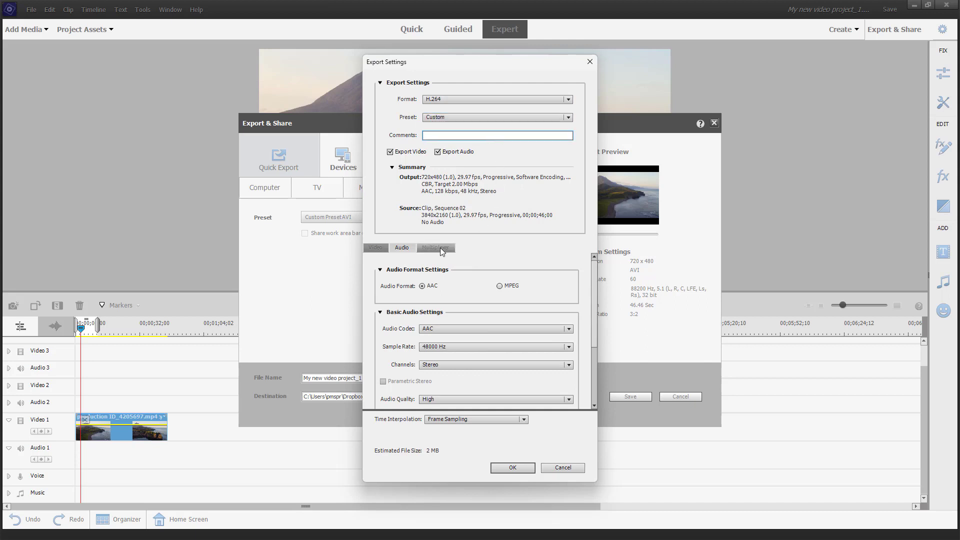
On the Video settings, widen the output and switch to PAL at 25 fps, 576 height.
click(385, 247)
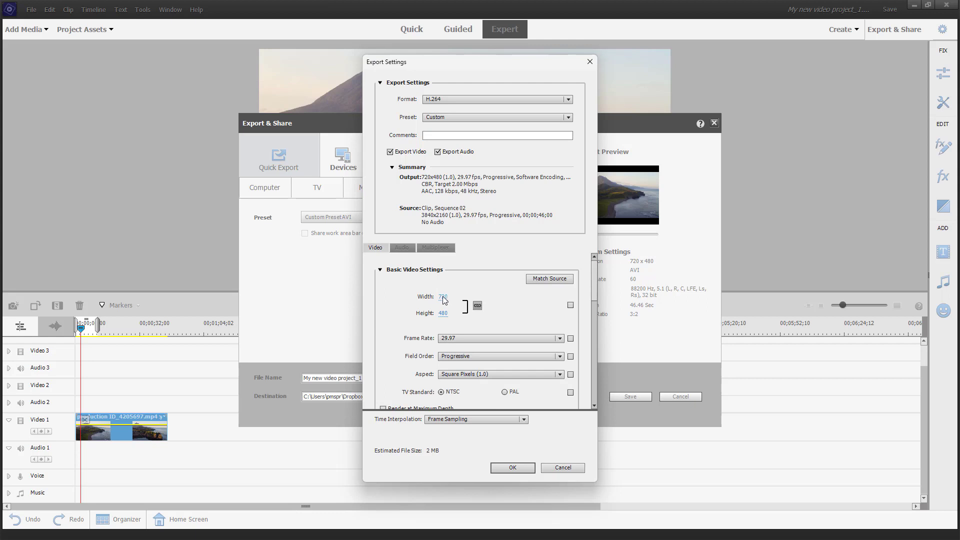
drag(443, 296, 569, 297)
drag(448, 294, 490, 301)
click(466, 339)
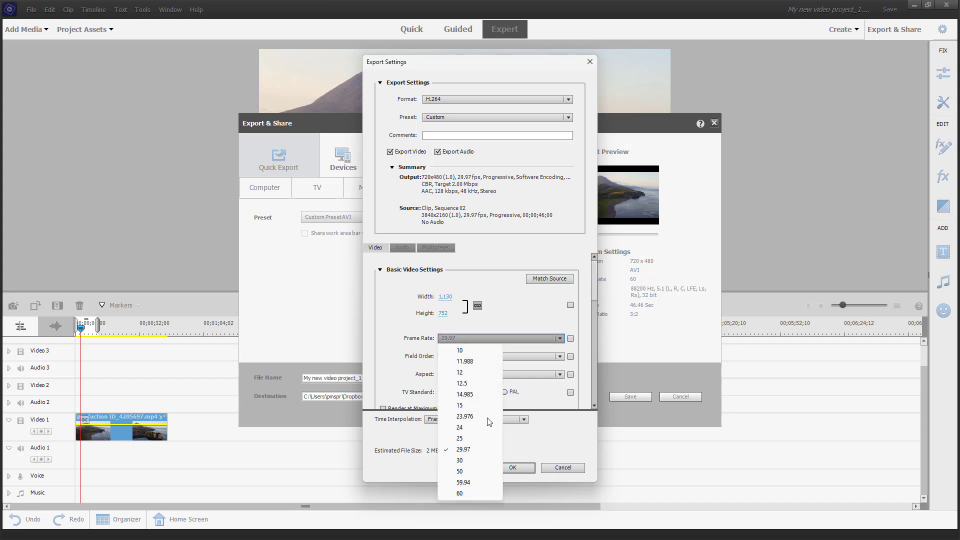
click(476, 494)
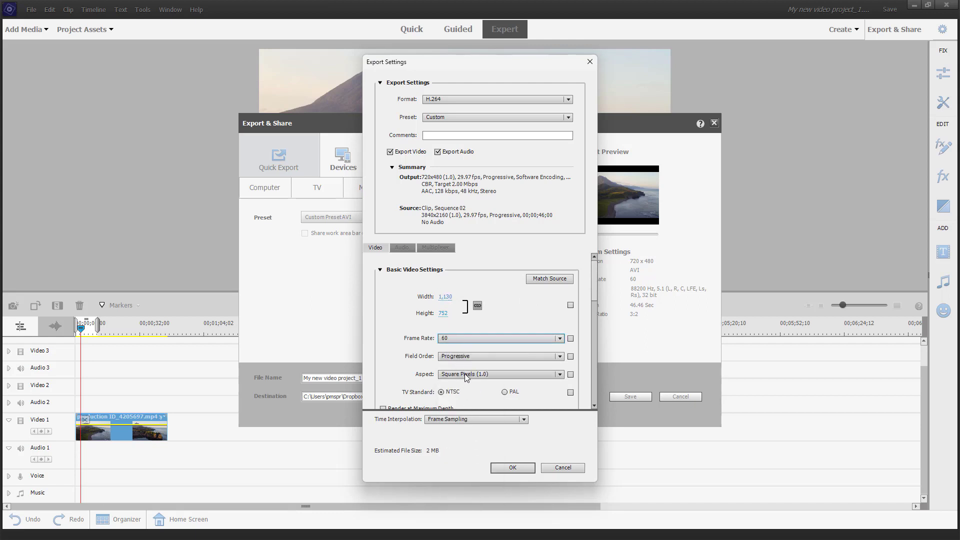
scroll(488, 394, down, 1)
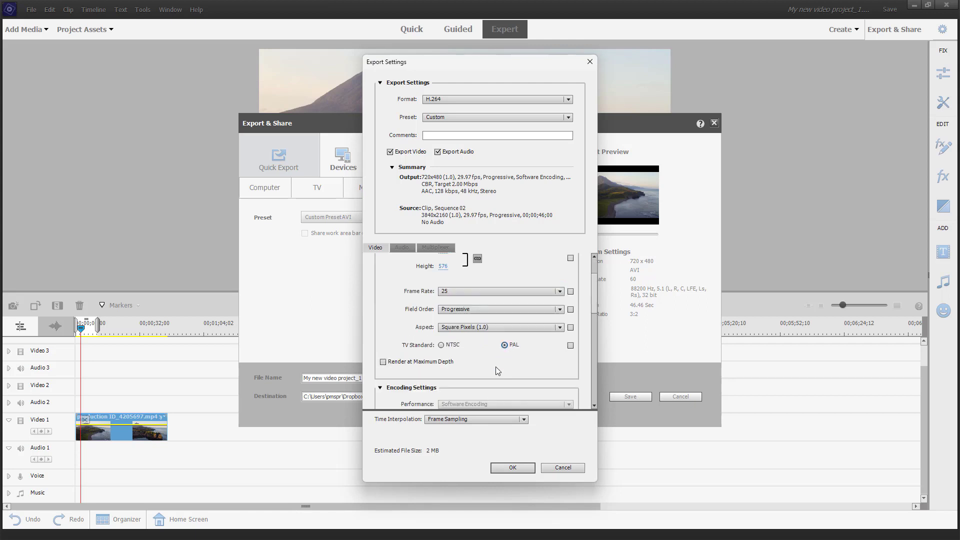
scroll(496, 376, down, 2)
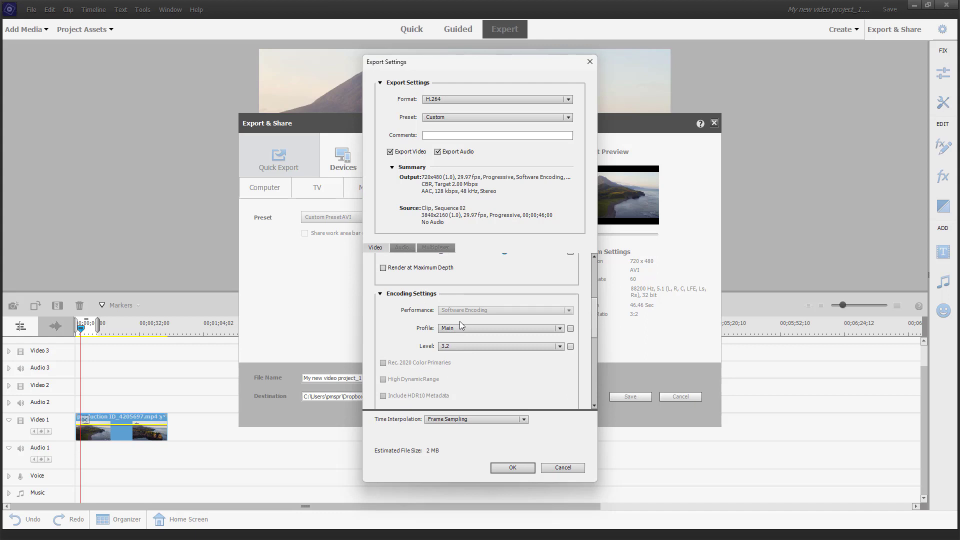
Save the H.264 settings as a preset named 'Custom MP4'.
click(512, 468)
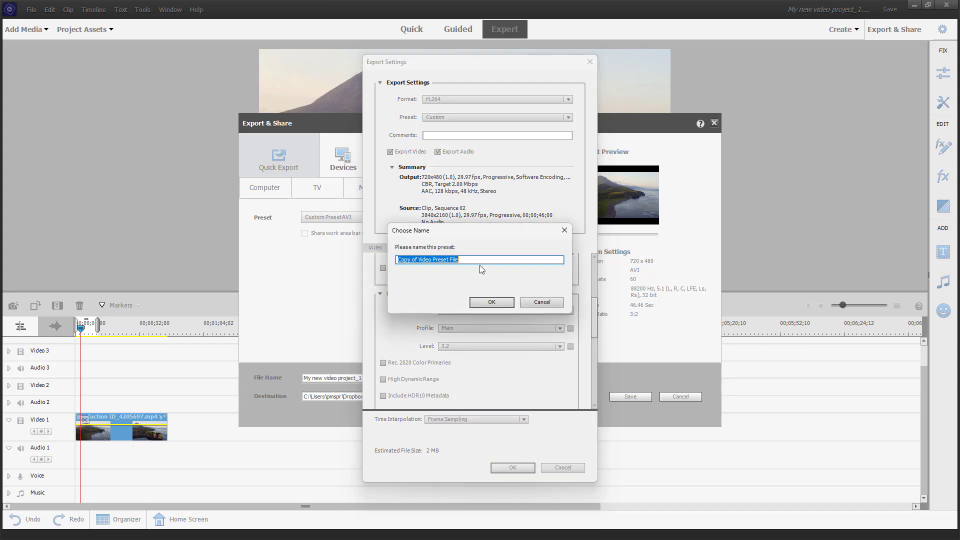
drag(482, 261, 370, 251)
text(Custom Mp)
key(BackSpace)
text(P4)
click(492, 302)
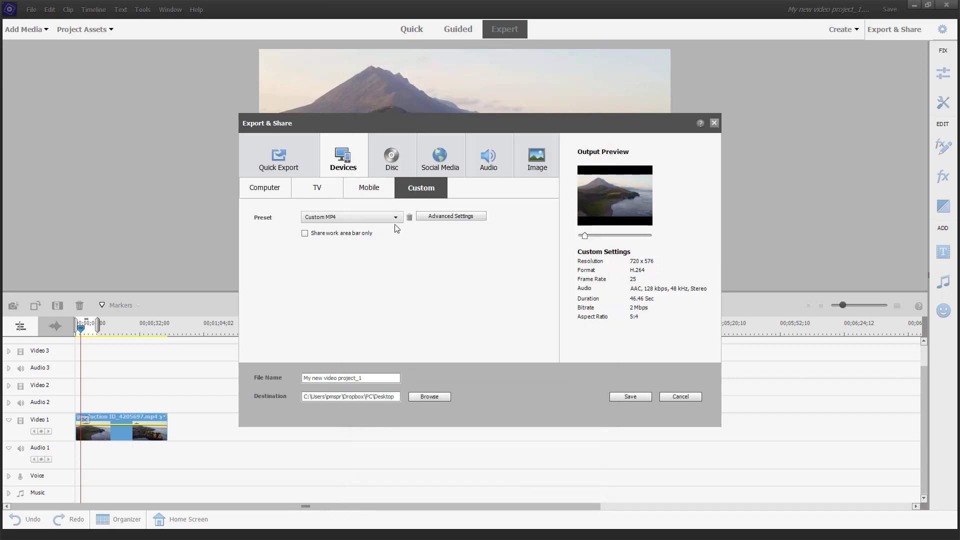
Check that Custom MP4 (720x576 H.264, 25 fps) appears in the custom Preset list.
click(395, 218)
click(405, 286)
click(400, 217)
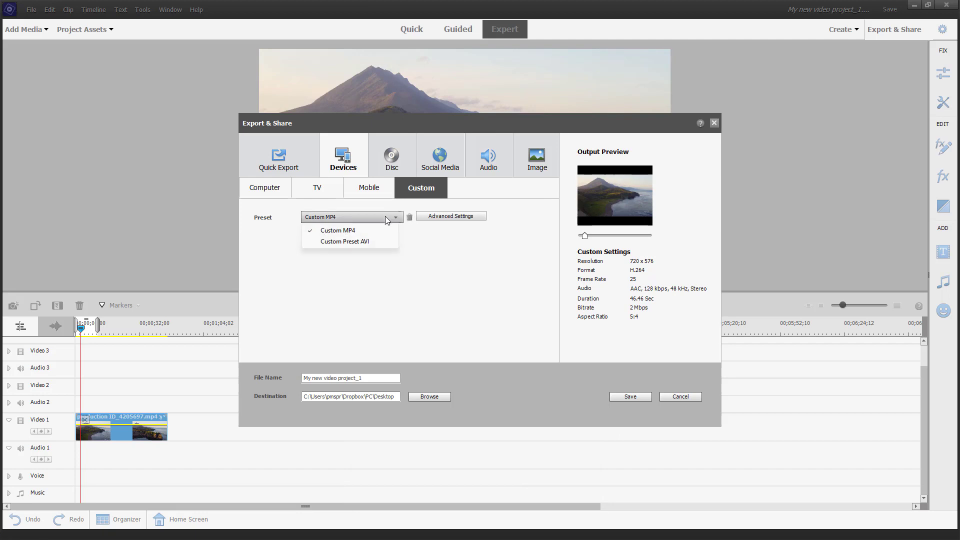
click(428, 258)
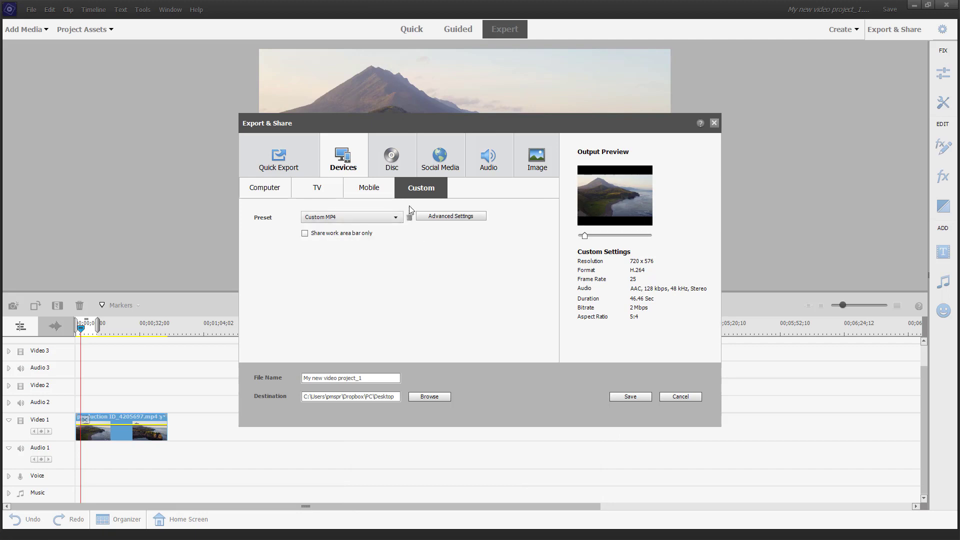
click(479, 173)
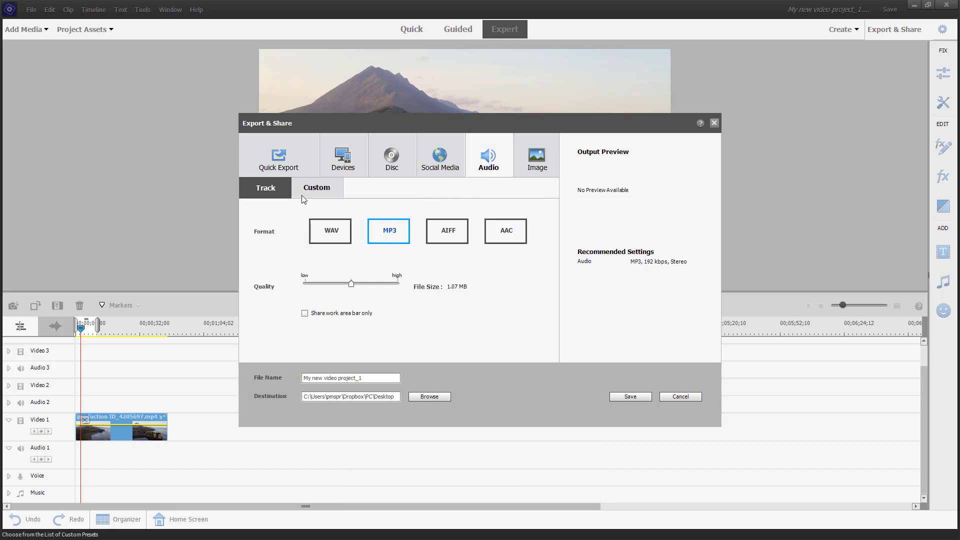
Under Audio > Custom, try AAC Audio in Advanced Settings, then close without saving.
click(326, 195)
click(442, 216)
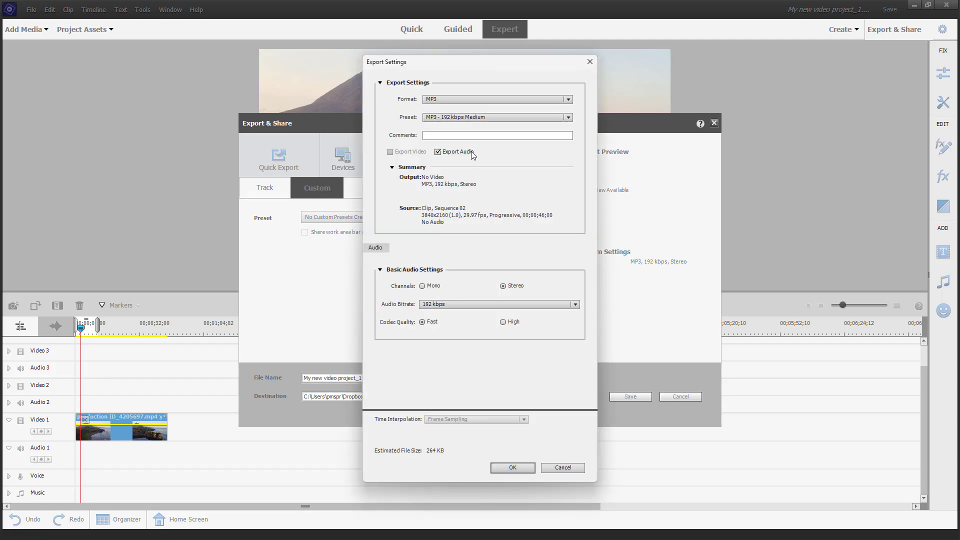
click(433, 98)
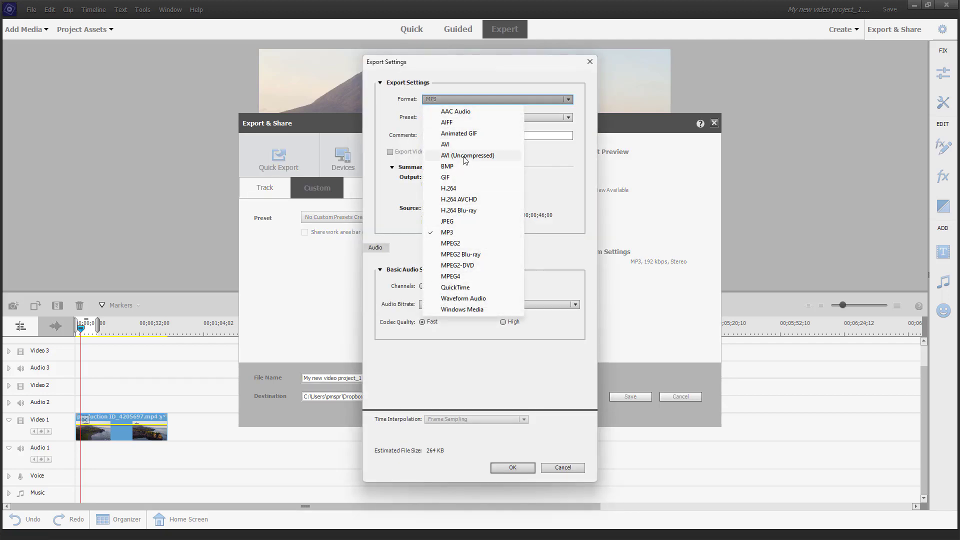
click(474, 112)
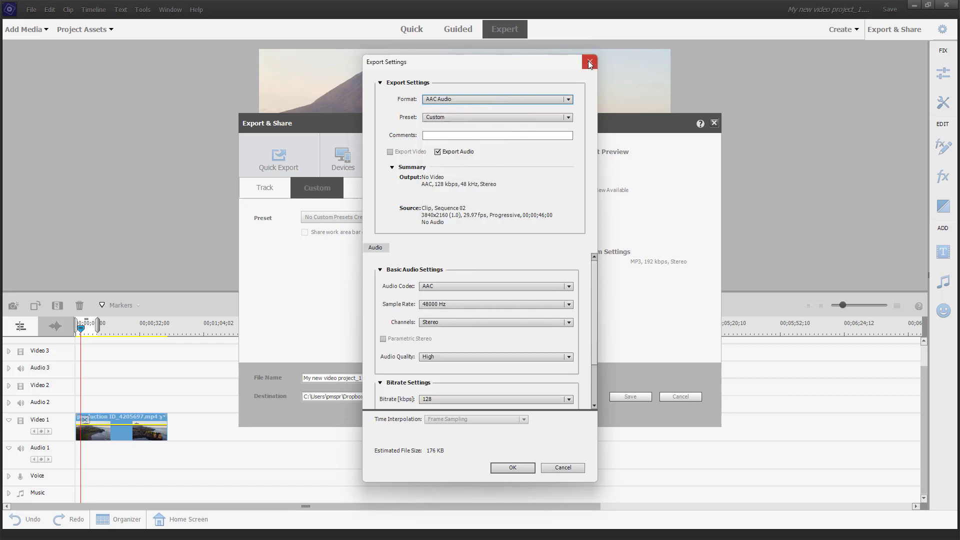
click(588, 61)
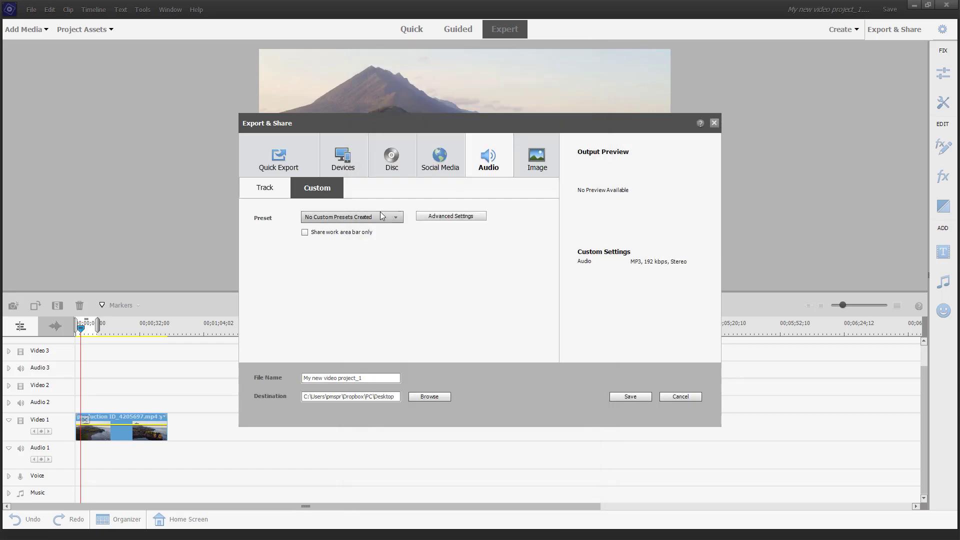
Compare the AIFF and AAC track formats, then reopen and close custom Advanced Settings unchanged.
click(269, 188)
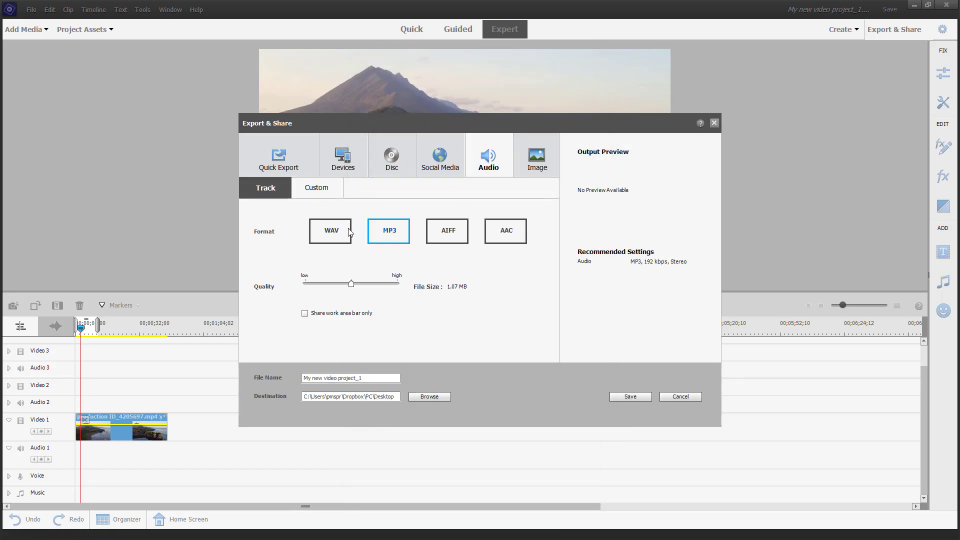
click(442, 225)
click(515, 232)
click(317, 195)
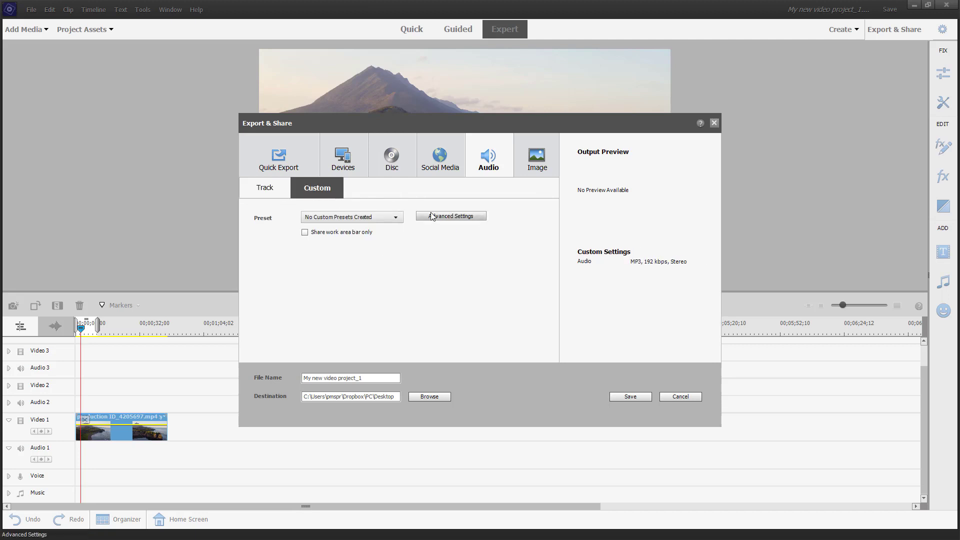
click(432, 216)
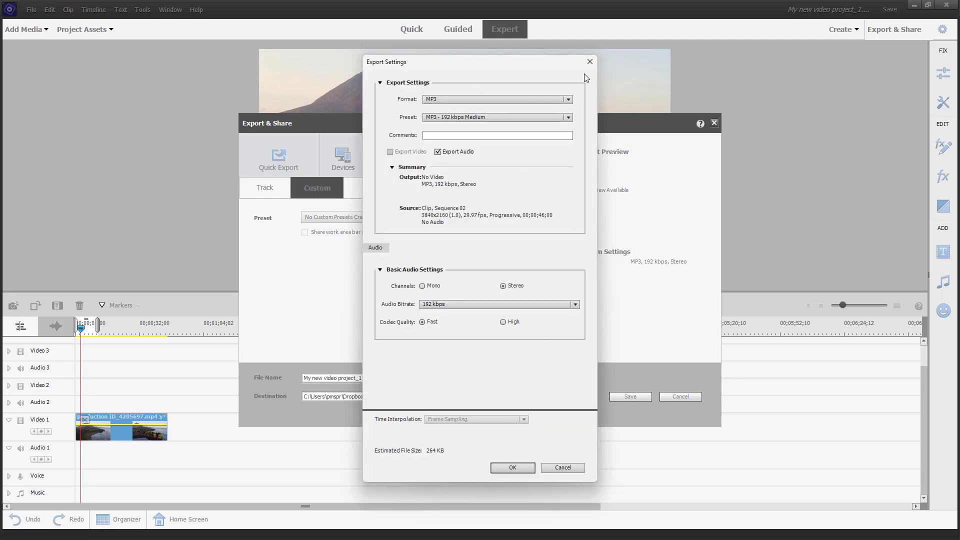
click(590, 62)
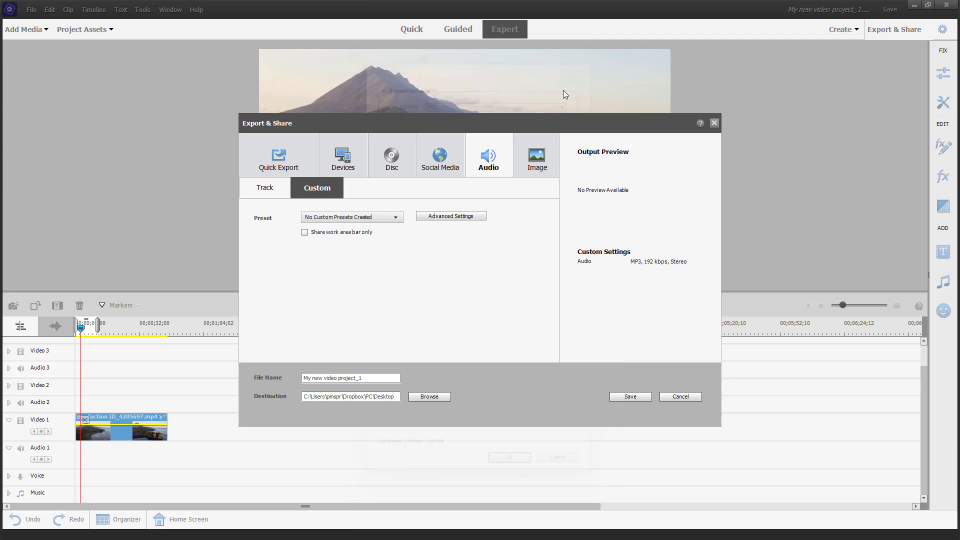
Under Image > Custom, change Format from JPEG to MPEG2 and save as 'Copy of Video Preset File'.
click(538, 150)
click(388, 196)
click(471, 219)
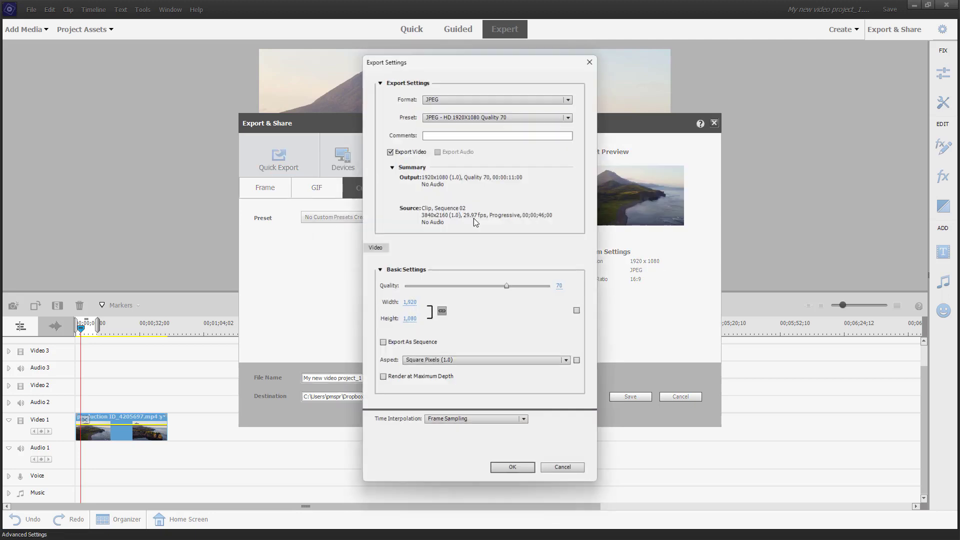
click(473, 98)
click(564, 209)
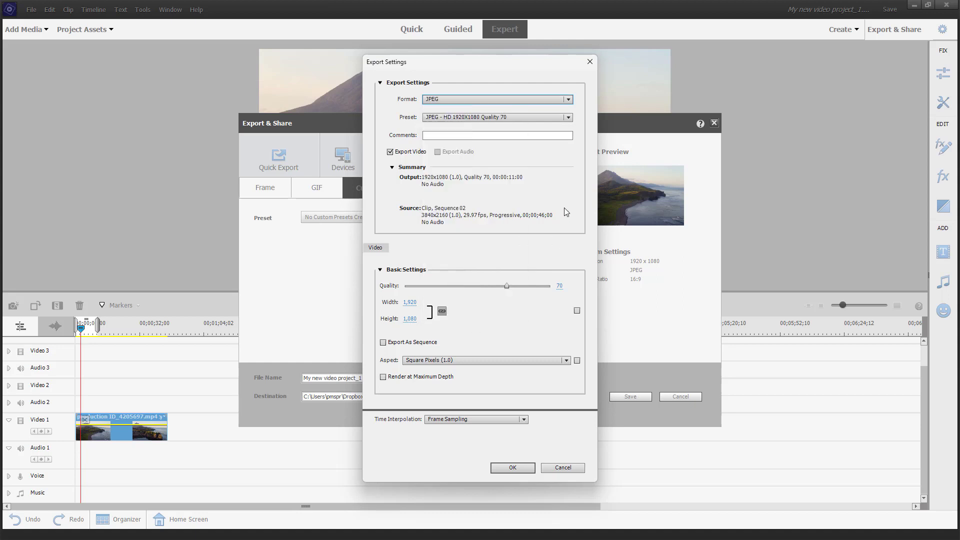
click(483, 102)
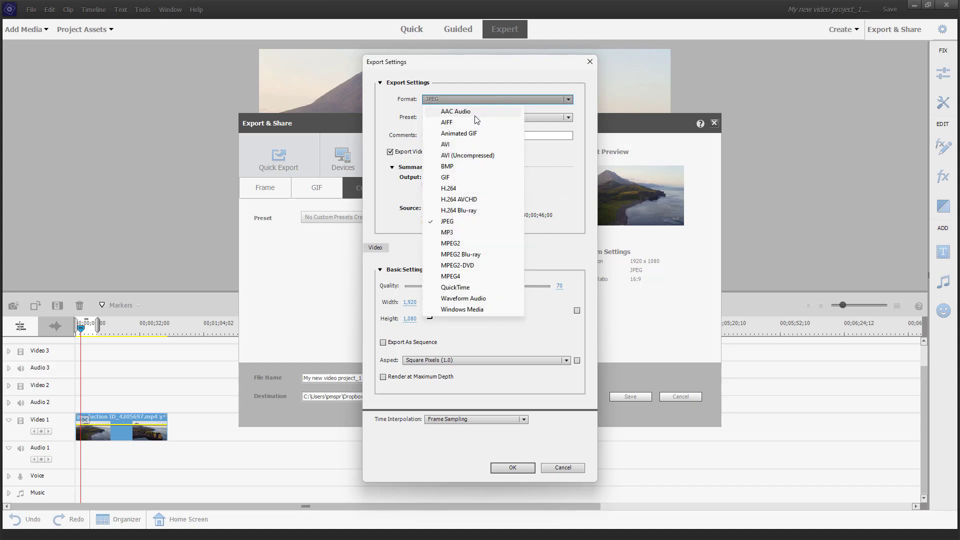
click(470, 245)
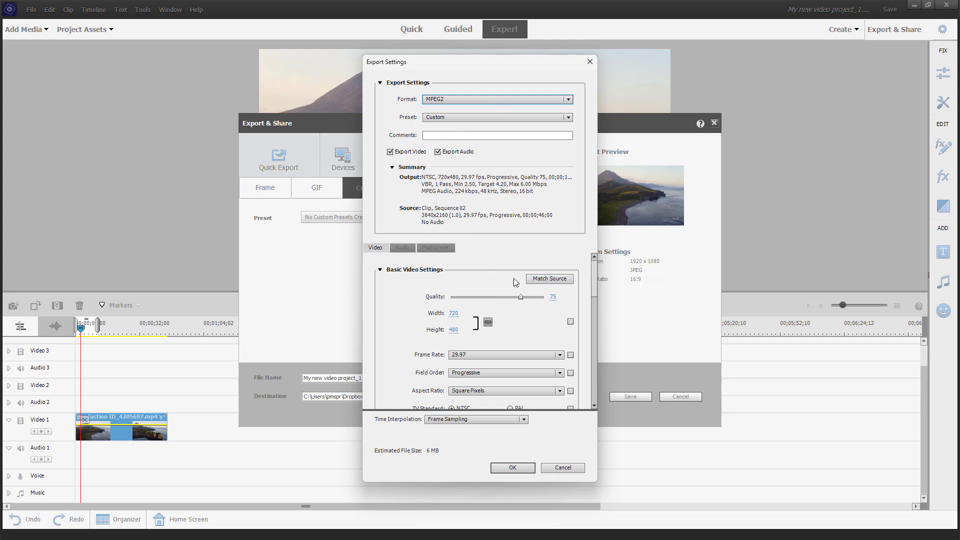
click(513, 468)
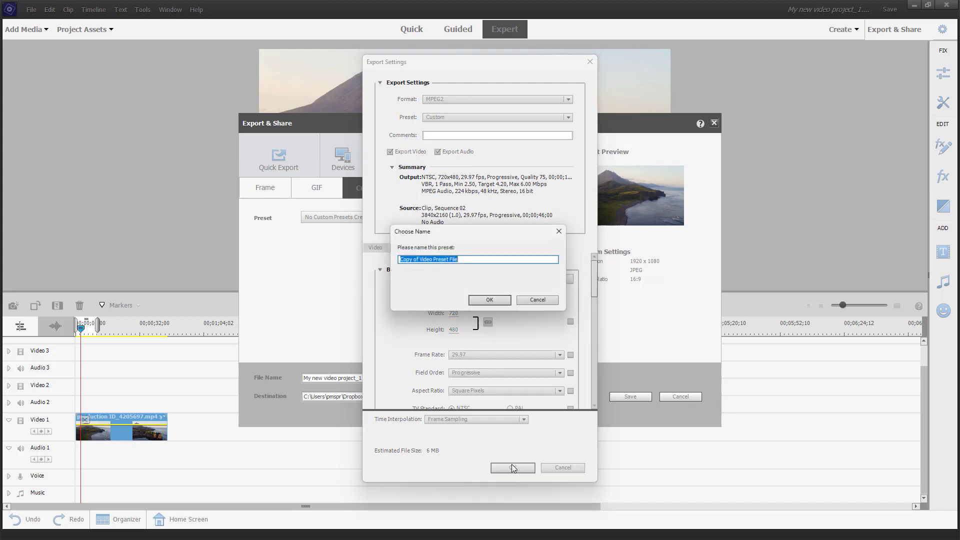
click(489, 300)
click(380, 217)
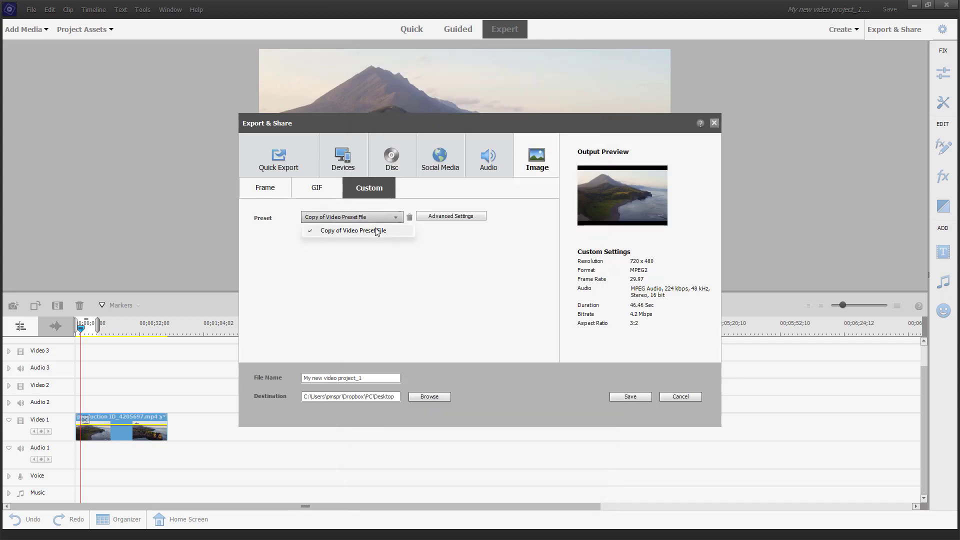
Select Copy of Video Preset File, then go via GIF back to Devices showing Custom MP4.
click(411, 241)
click(324, 188)
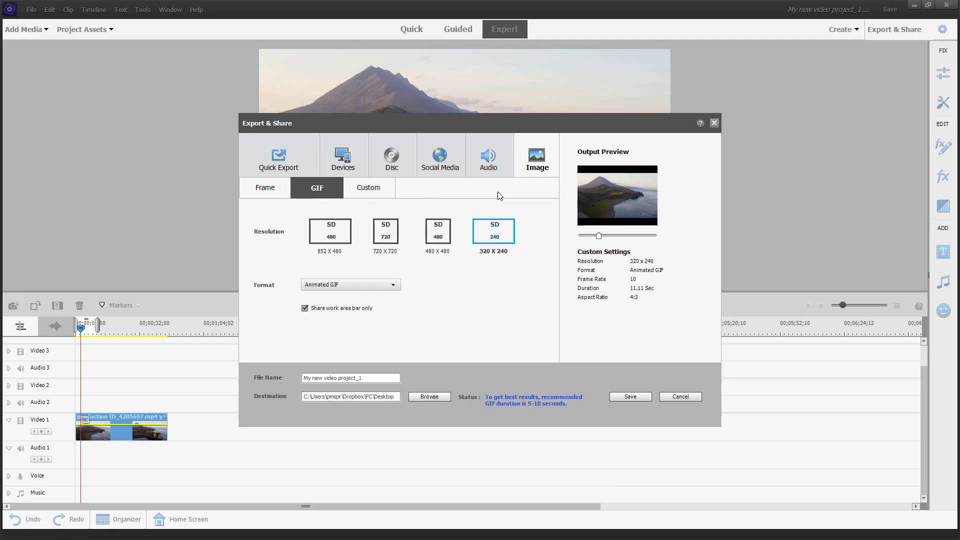
click(354, 159)
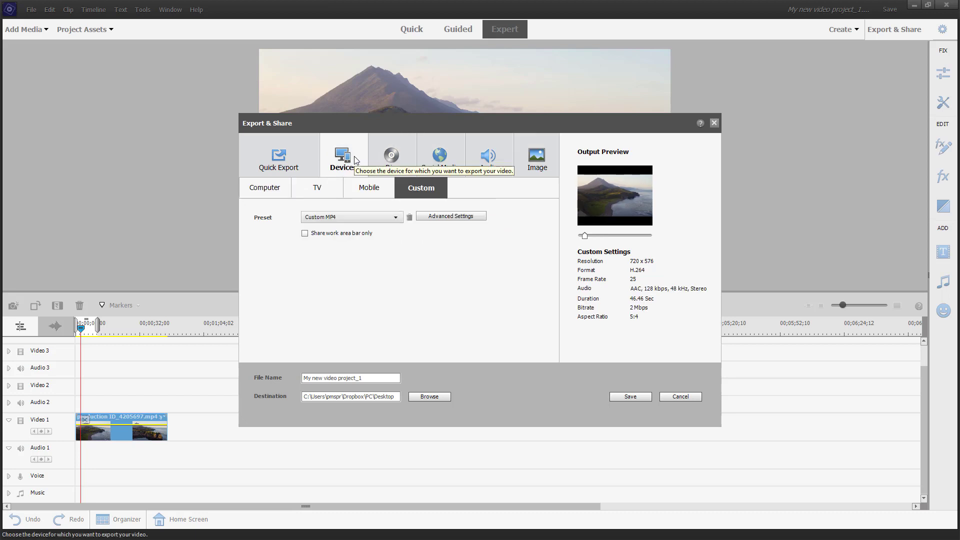